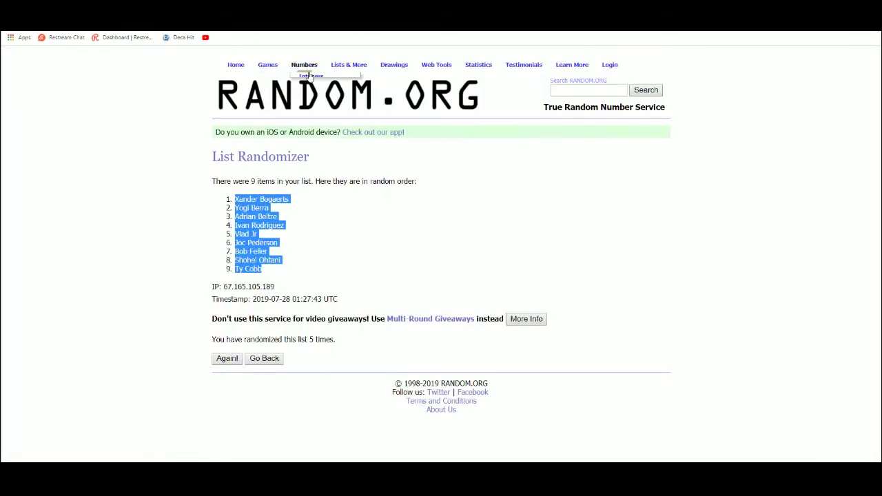
- Copy the ten names from A1:A10 into the items box of a new List Randomizer
left_click(348, 80)
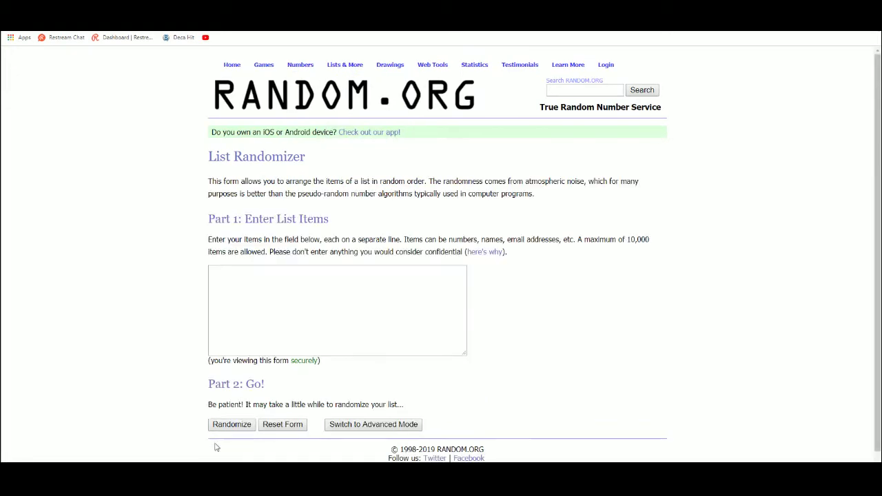
key("alt+Tab")
mouse_move(400, 134)
left_mouse_down()
mouse_move(419, 183)
mouse_move(407, 282)
left_mouse_up()
right_click(414, 220)
left_click(426, 219)
key("alt+Tab")
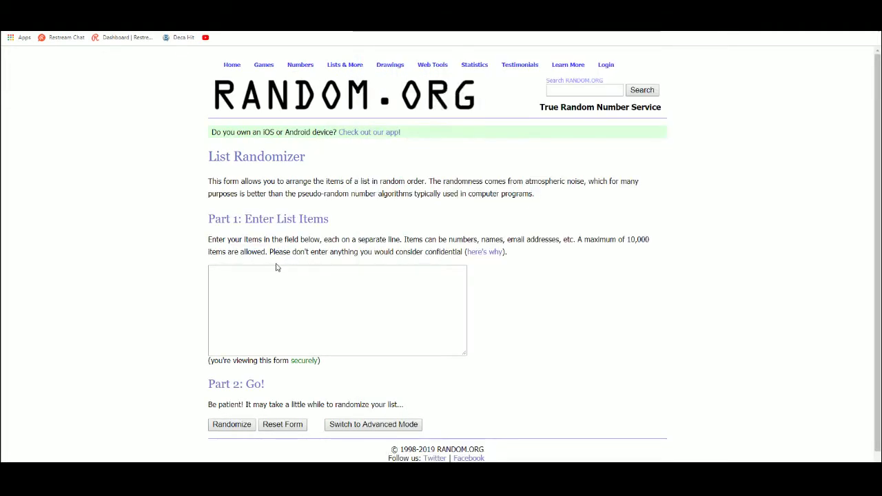
left_click(263, 281)
key("ctrl+v")
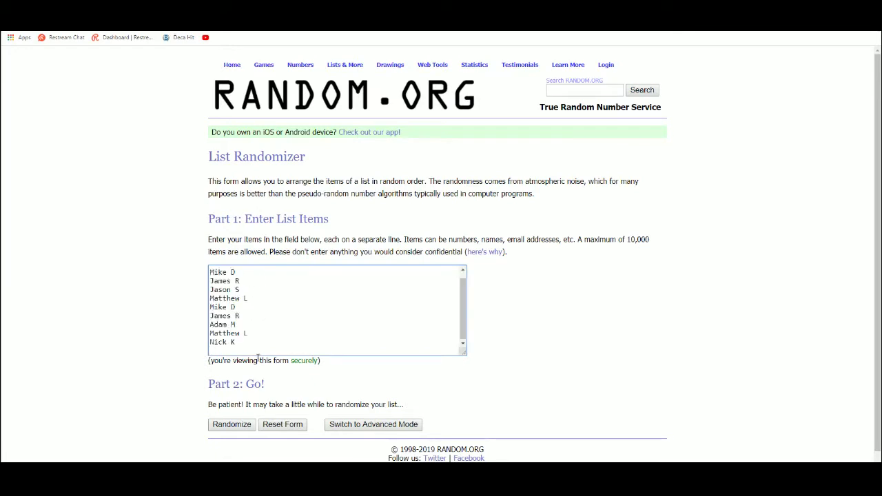
- Randomize the ten names, reshuffle them four more times, and select the resulting list
left_click(226, 422)
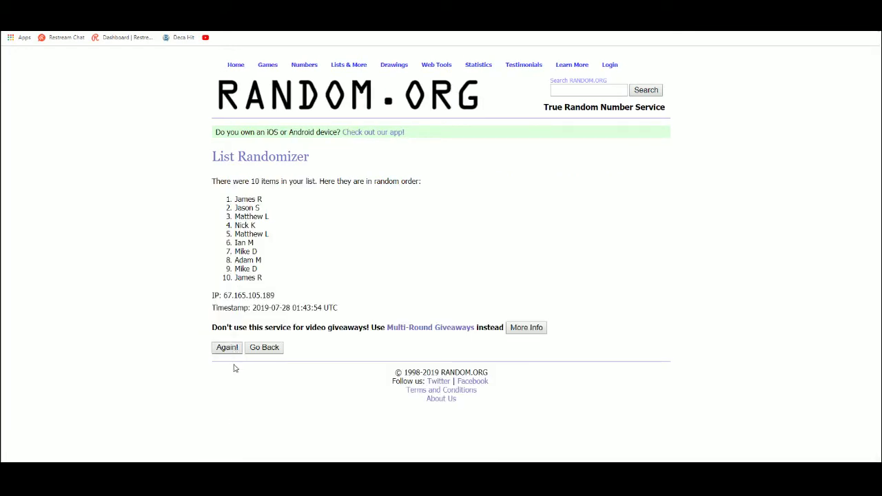
left_click(229, 348)
left_click(228, 367)
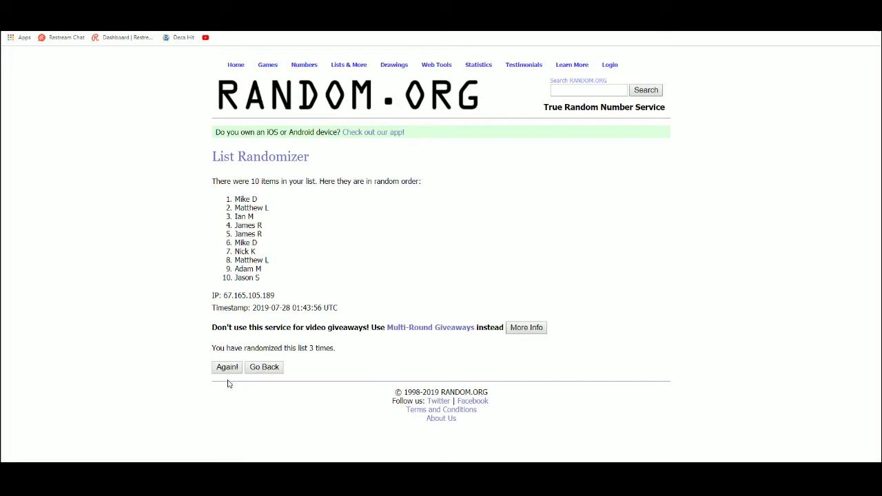
left_click(228, 367)
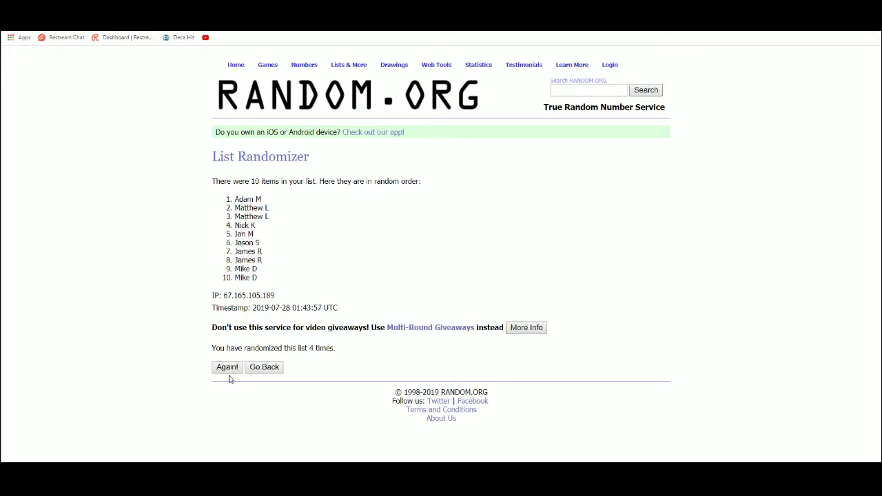
key("Return")
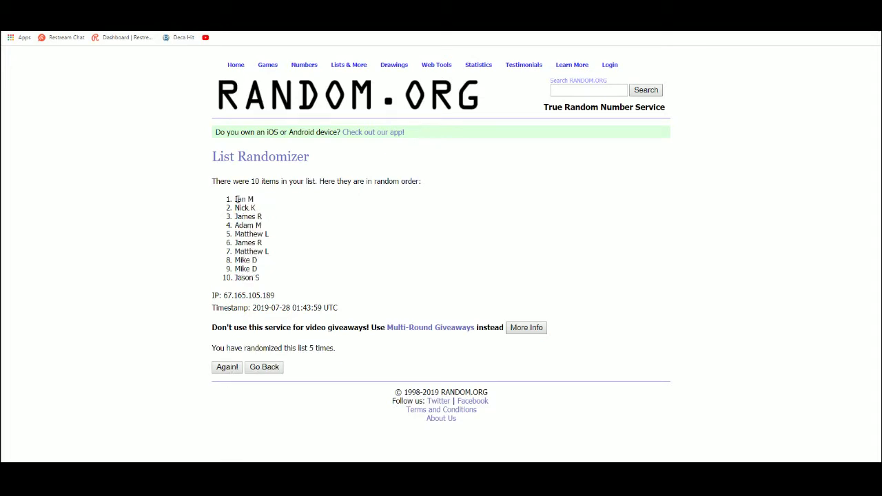
left_click_drag(236, 200, 274, 230)
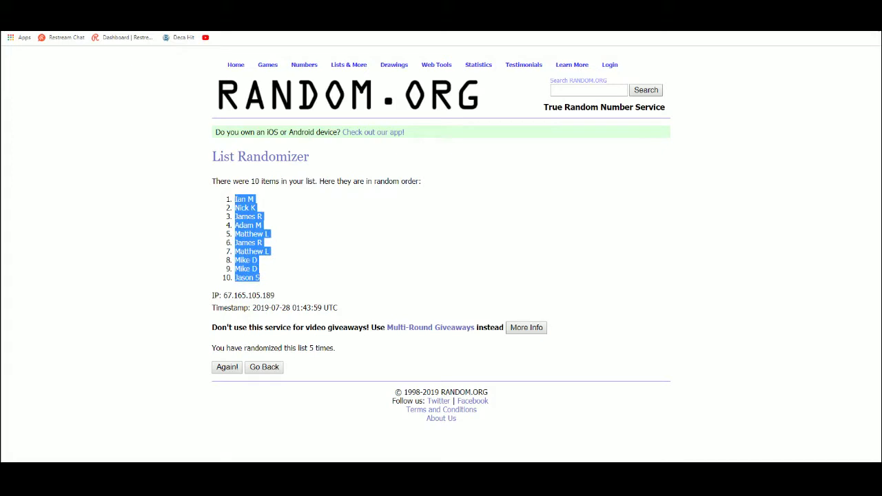
- Copy the shuffled names and clear the old names from column A
right_click(260, 266)
left_click(275, 266)
key("alt+Tab")
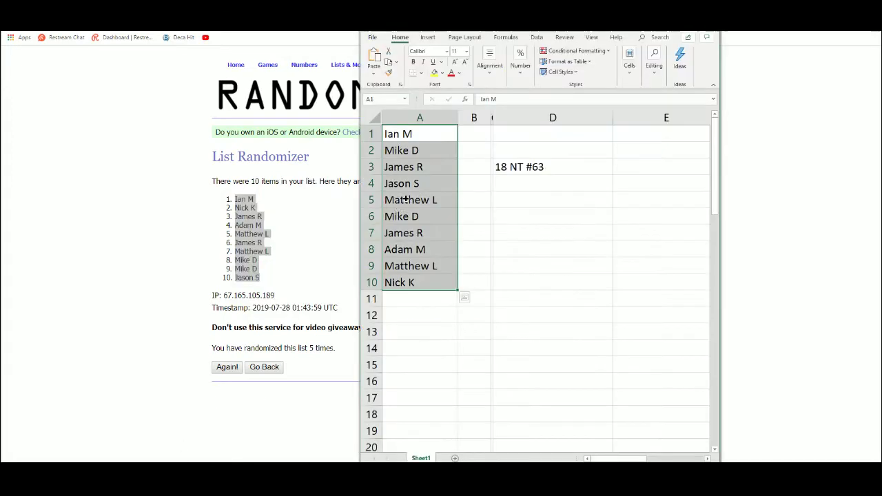
right_click(408, 200)
left_click(423, 318)
left_click(398, 134)
right_click(398, 134)
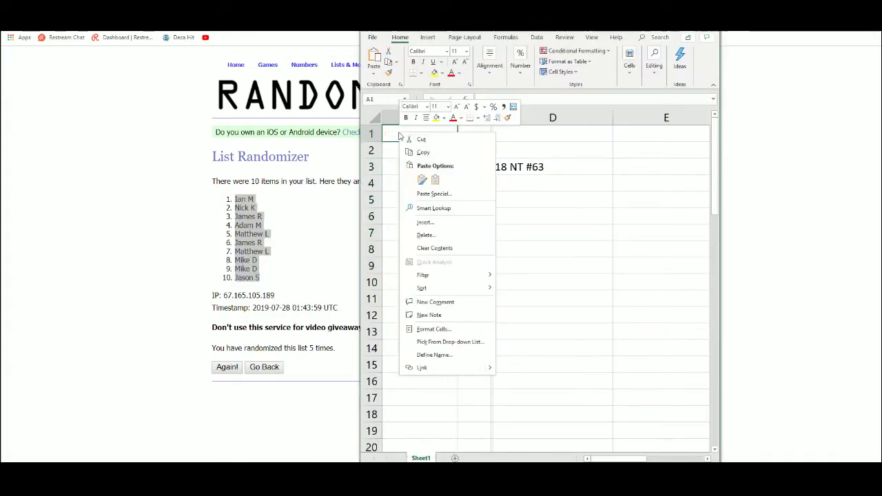
left_click(425, 189)
left_click(360, 144)
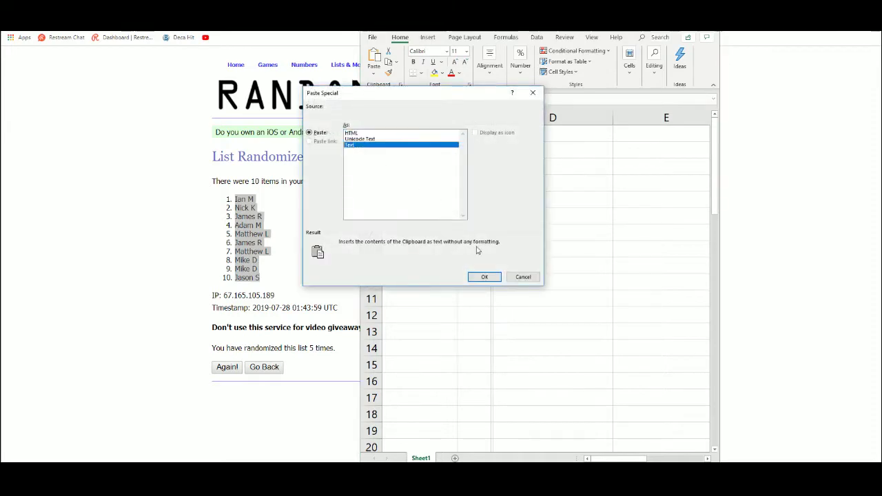
left_click(482, 277)
left_click(479, 137)
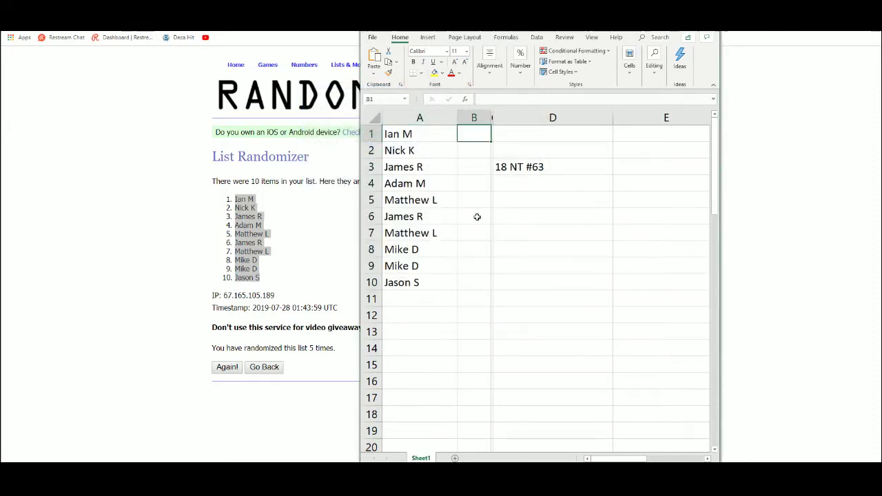
- Shuffle digits 0–9 in a new List Randomizer to 0,5,9,4,3,2,6,1,8,7 and copy them
left_click(324, 233)
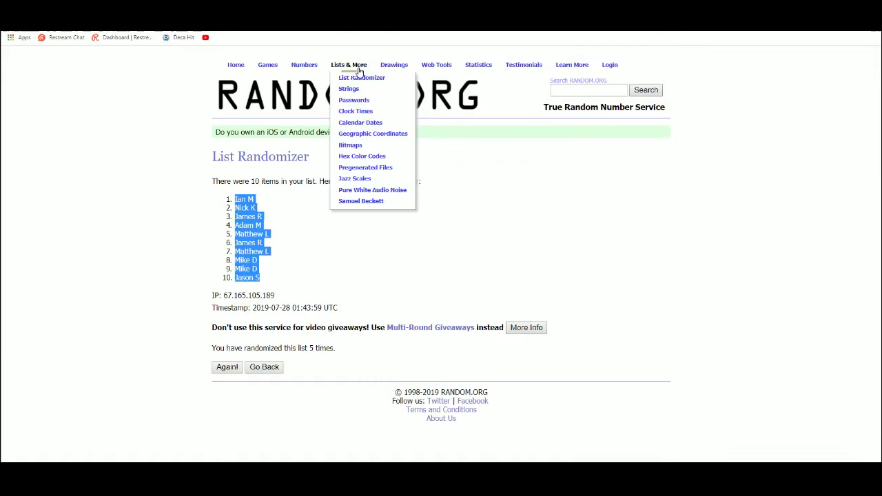
left_click(360, 78)
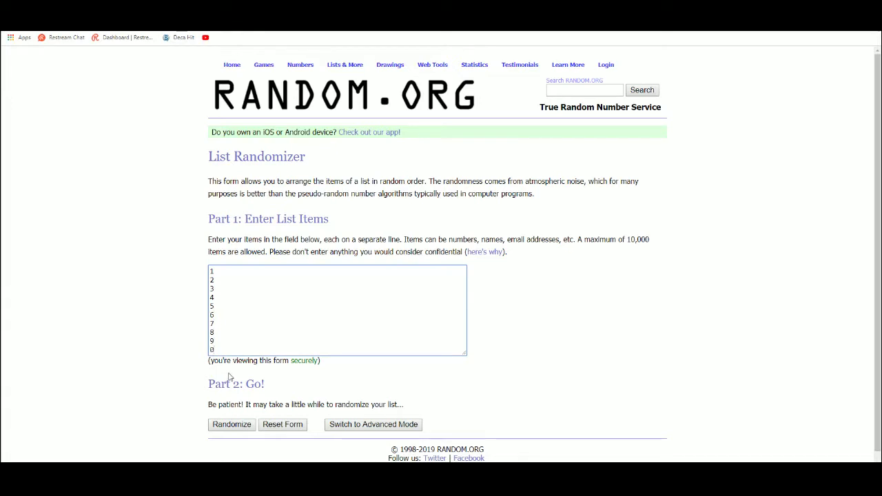
left_click(233, 424)
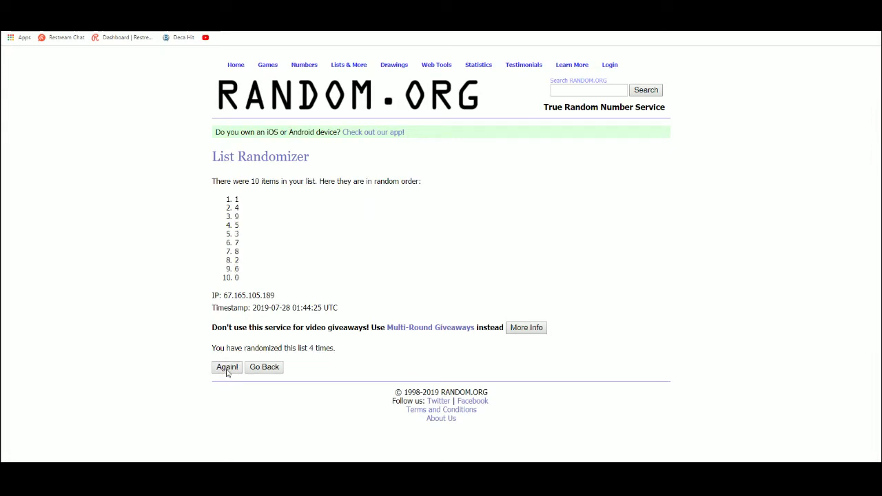
mouse_move(242, 219)
left_mouse_down()
mouse_move(238, 289)
mouse_move(239, 274)
left_mouse_up()
right_click(237, 260)
left_click(253, 263)
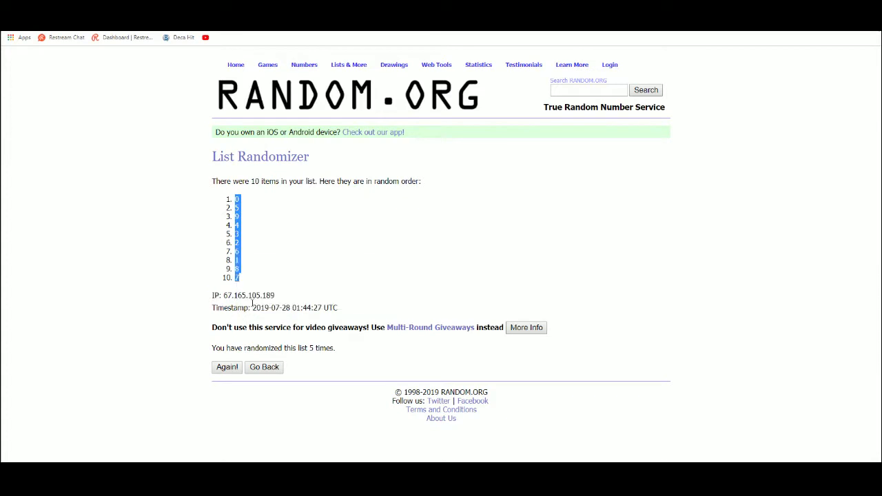
- Paste the shuffled digits into cell B1 as plain text
key("alt+Tab")
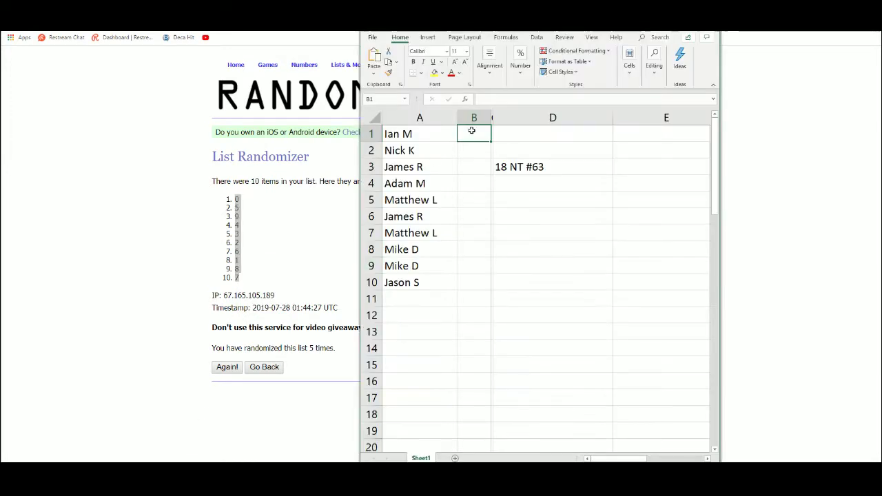
right_click(472, 131)
left_click(501, 192)
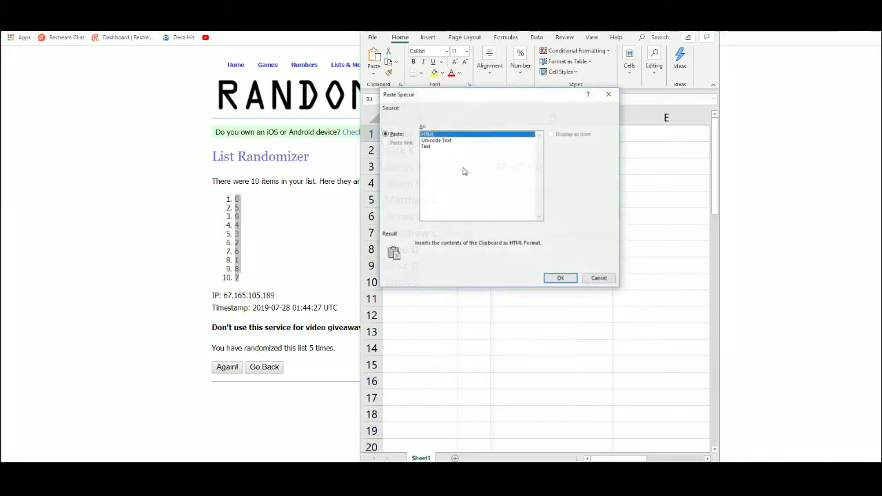
left_click(430, 146)
left_click(552, 276)
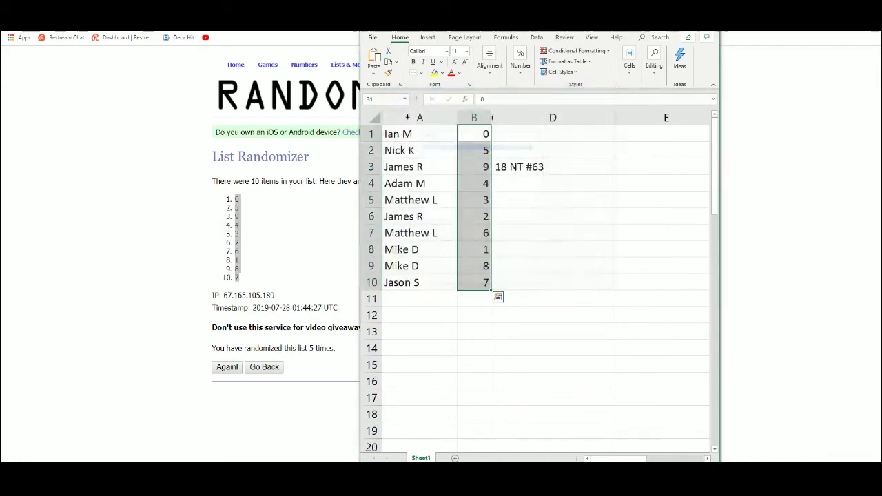
left_click(372, 37)
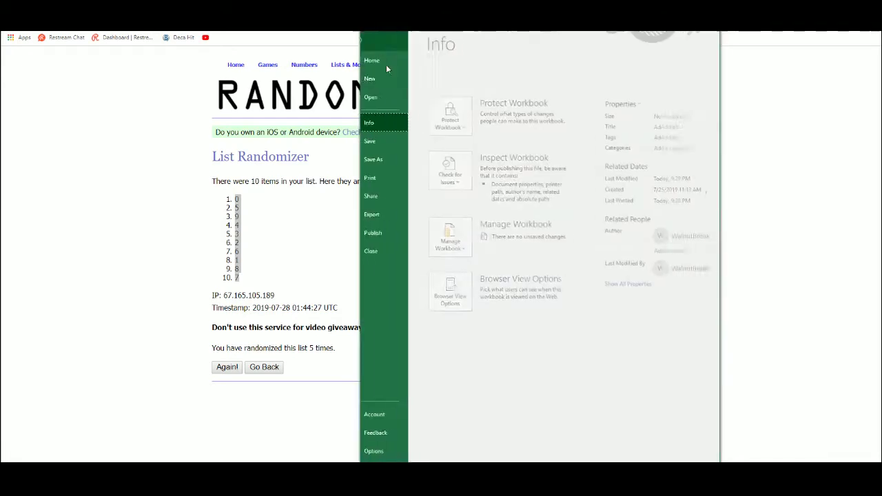
left_click(397, 178)
key("Escape")
left_click(480, 138)
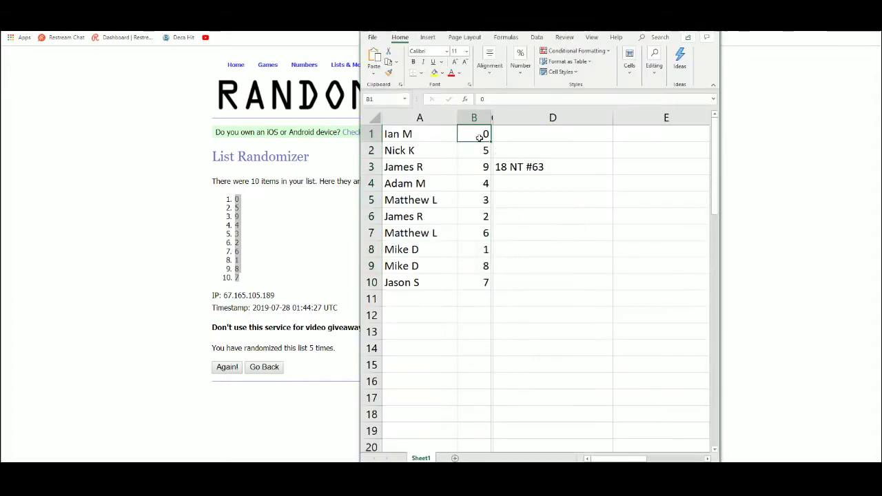
left_click(472, 156)
left_click(473, 182)
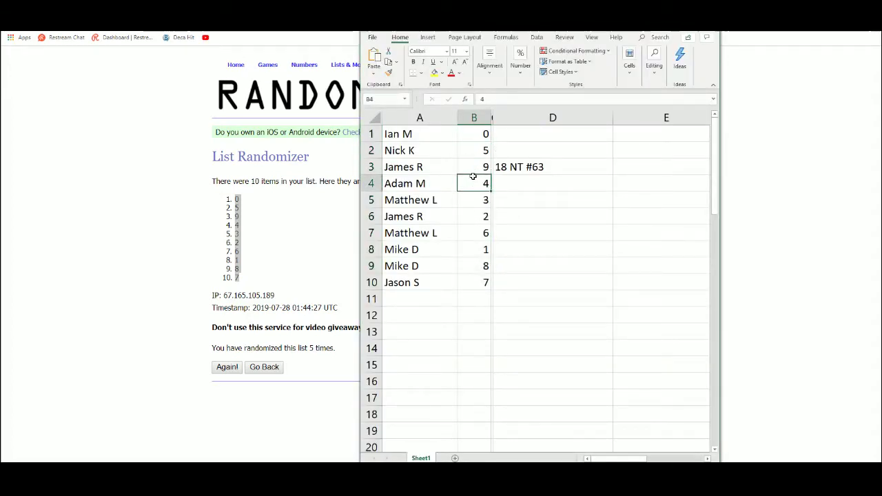
left_click(473, 167)
left_click(468, 183)
left_click(470, 200)
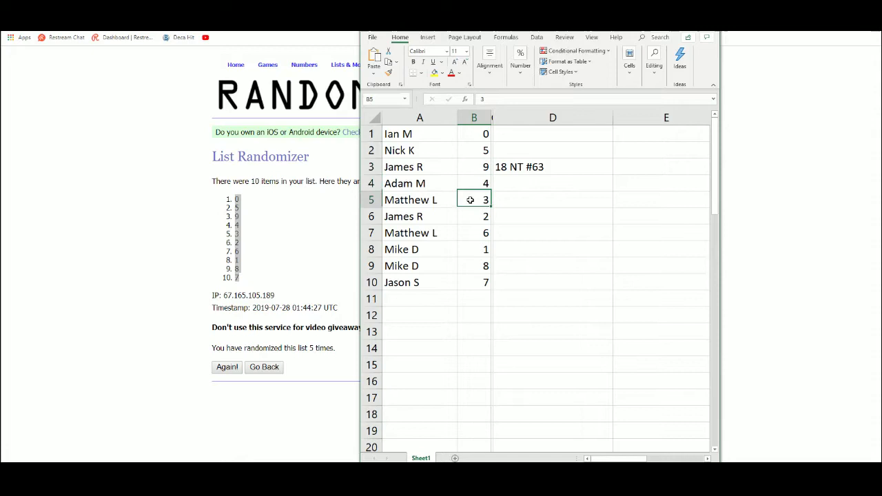
left_click(474, 219)
left_click(473, 235)
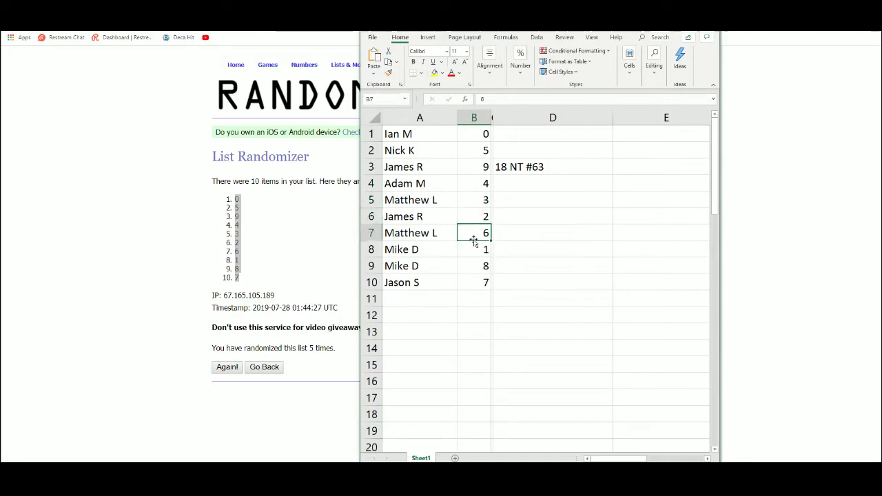
left_click(471, 246)
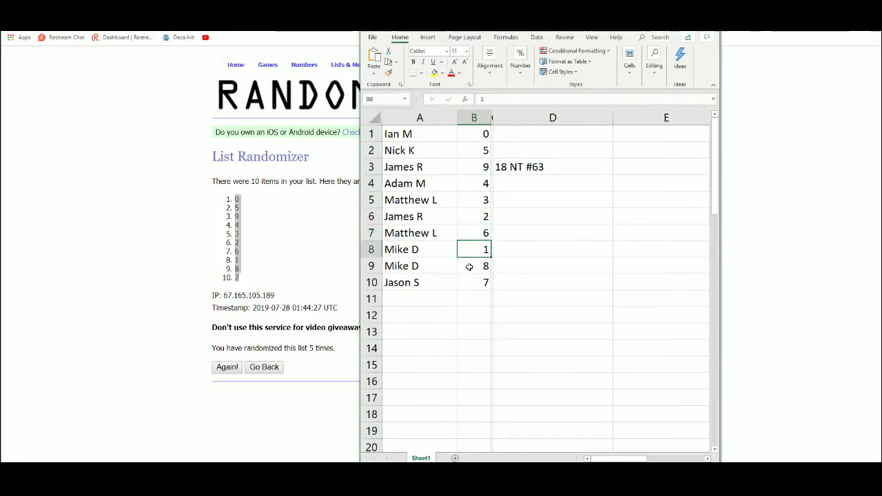
left_click(468, 267)
left_click(472, 279)
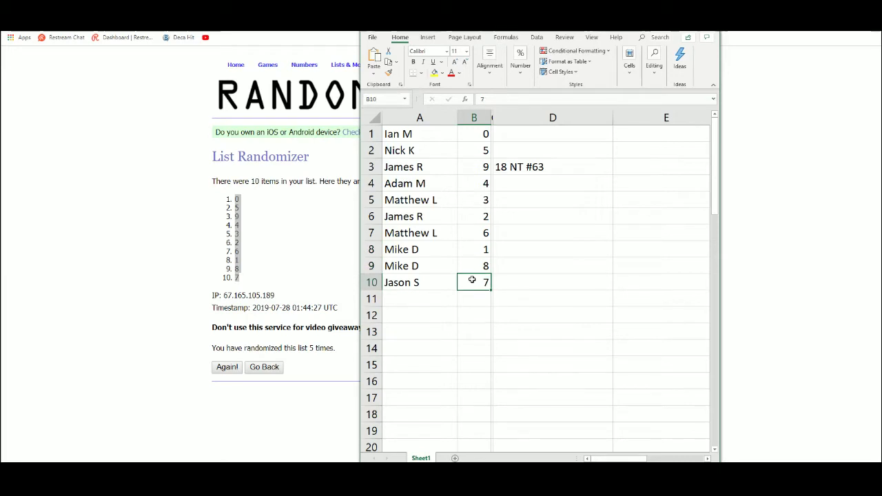